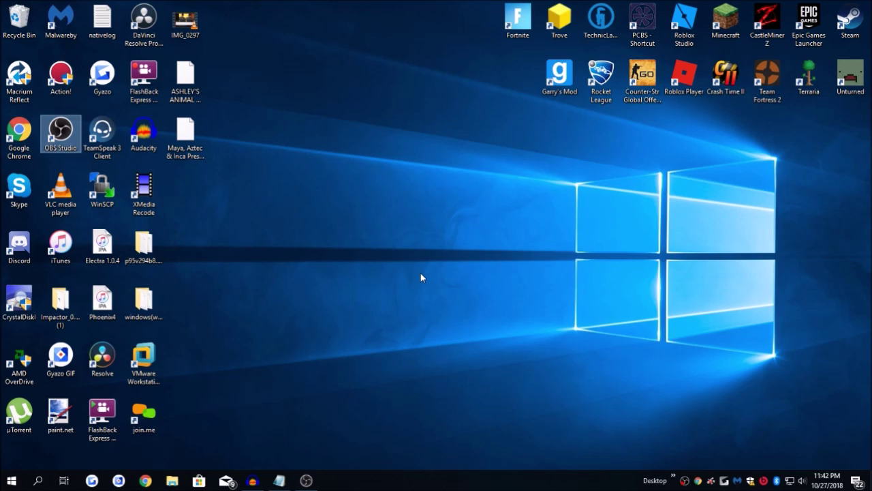
Search Start for 'windows movie maker' and confirm nothing is found.
click(38, 480)
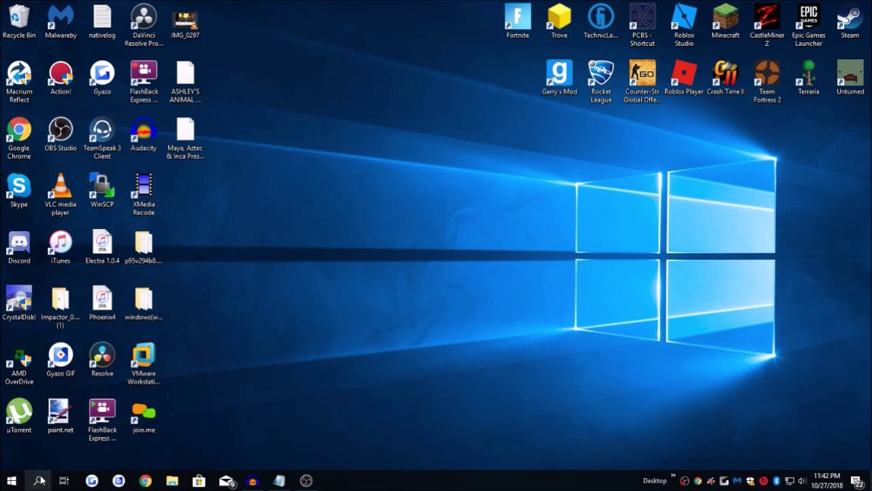
text(wind)
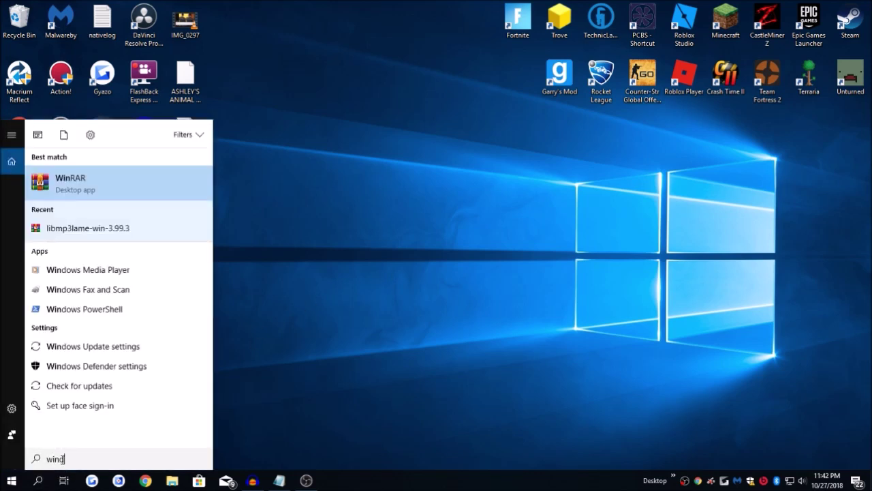
key(BackSpace)
key(BackSpace)
key(BackSpace)
text(wi d)
key(BackSpace)
key(BackSpace)
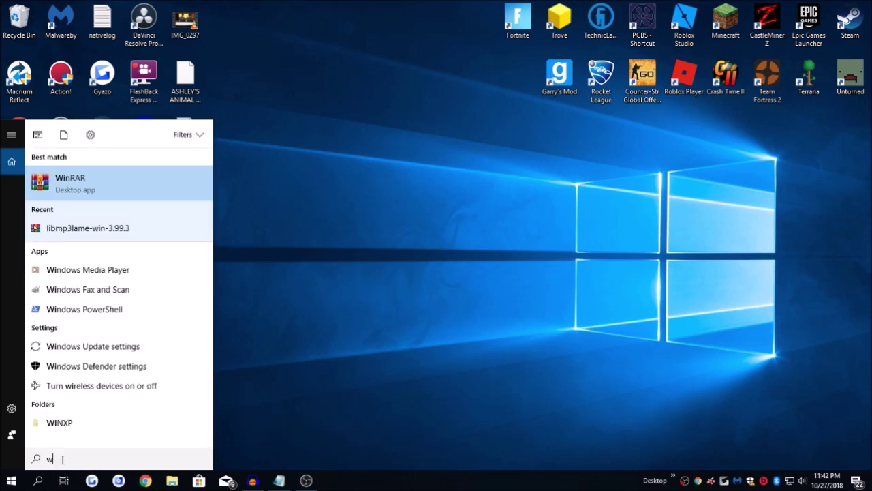
text(ndows movi)
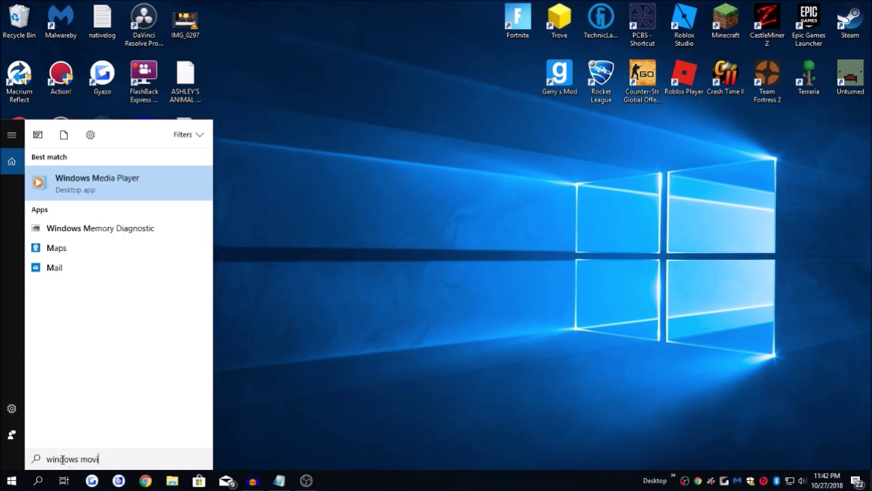
text(e maker)
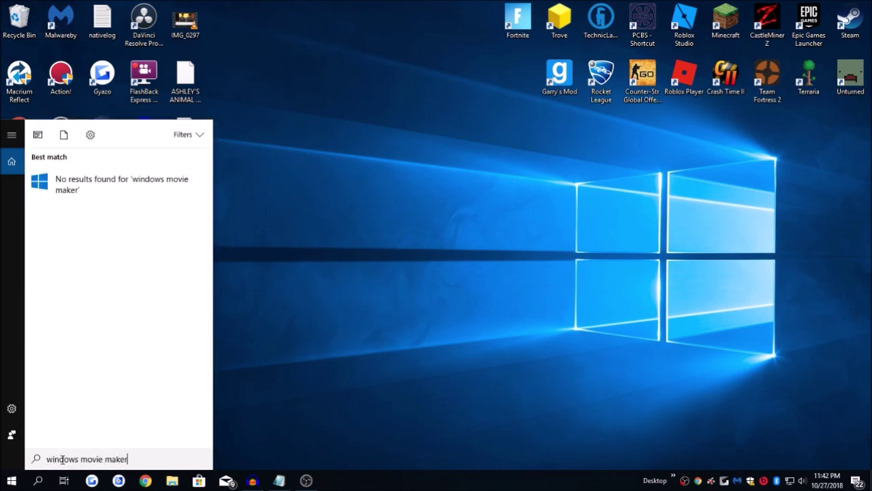
Try searching 'live mo', clear the search, then bring up Chrome.
key(BackSpace)
key(BackSpace)
key(BackSpace)
text(live)
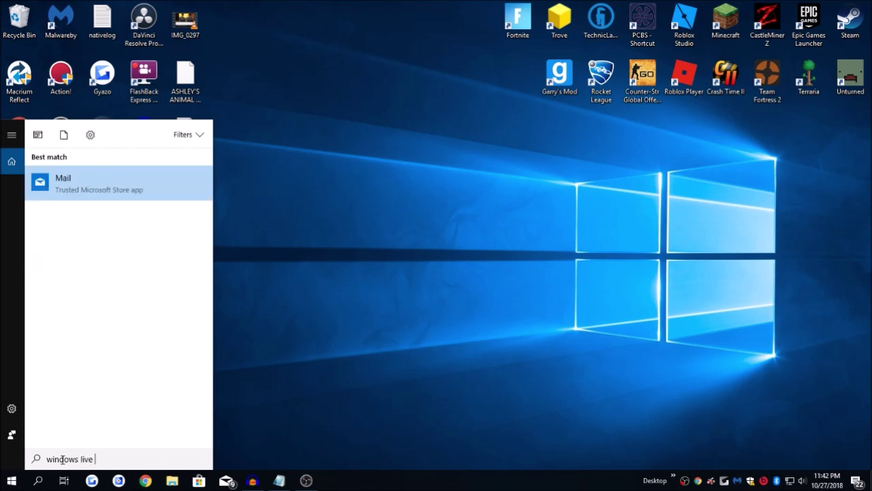
text( mo)
key(BackSpace)
key(BackSpace)
key(BackSpace)
key(BackSpace)
key(BackSpace)
key(Escape)
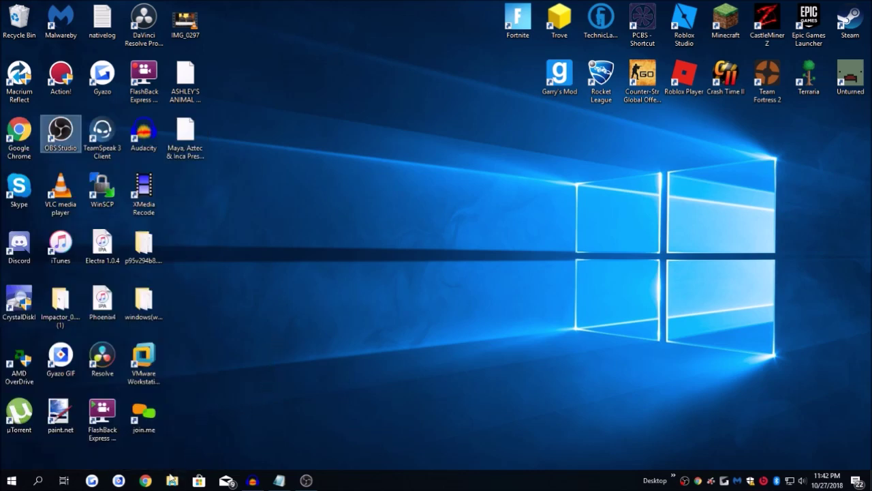
click(145, 480)
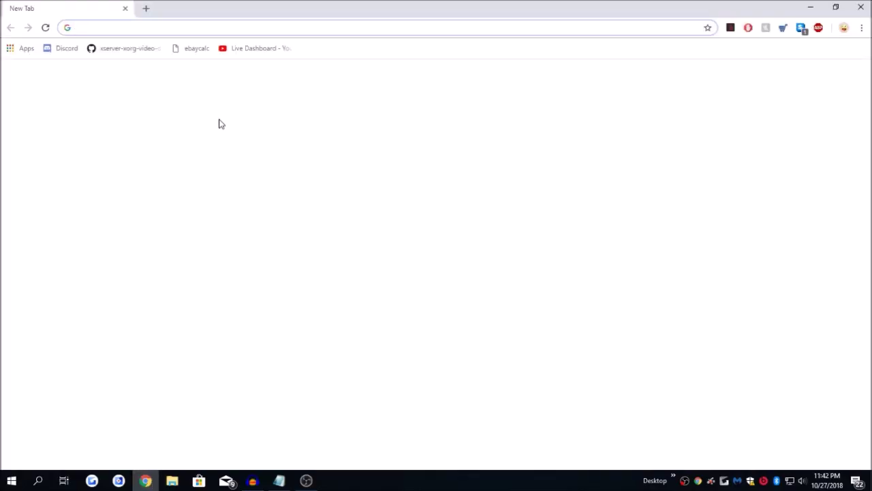
Close Chrome and copy the bit.ly download link from the untitled Notepad note.
click(860, 7)
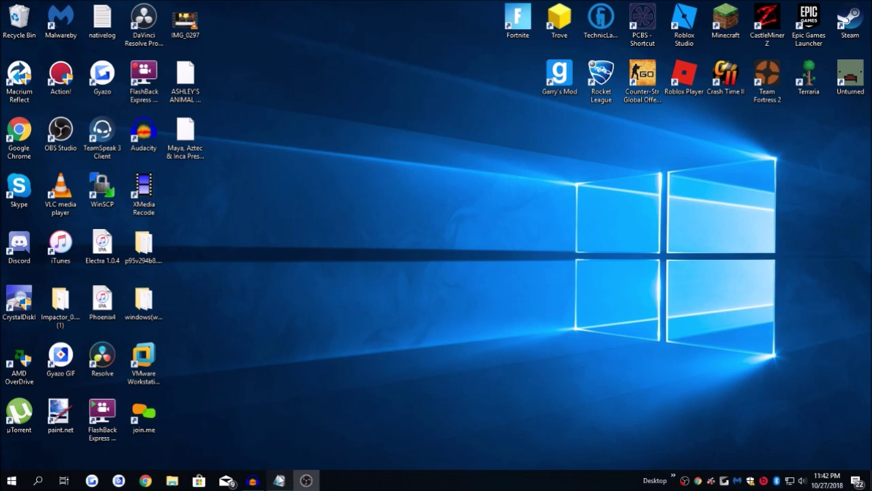
click(278, 480)
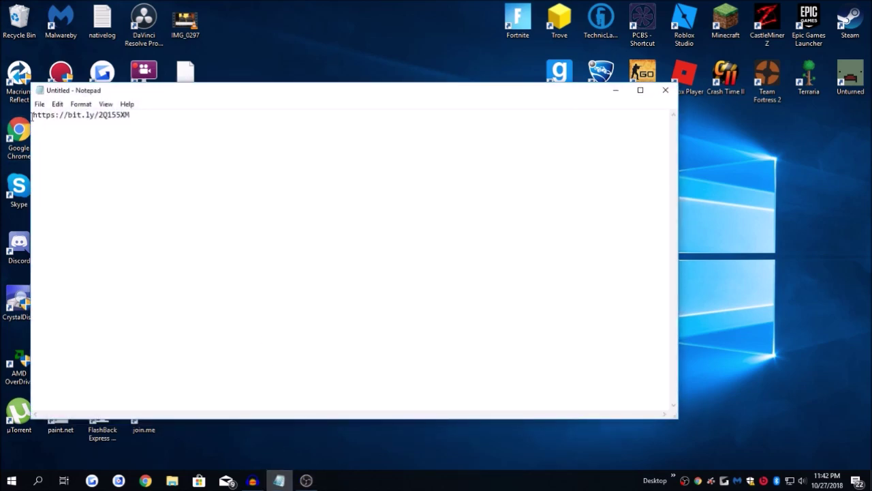
drag(32, 116, 129, 116)
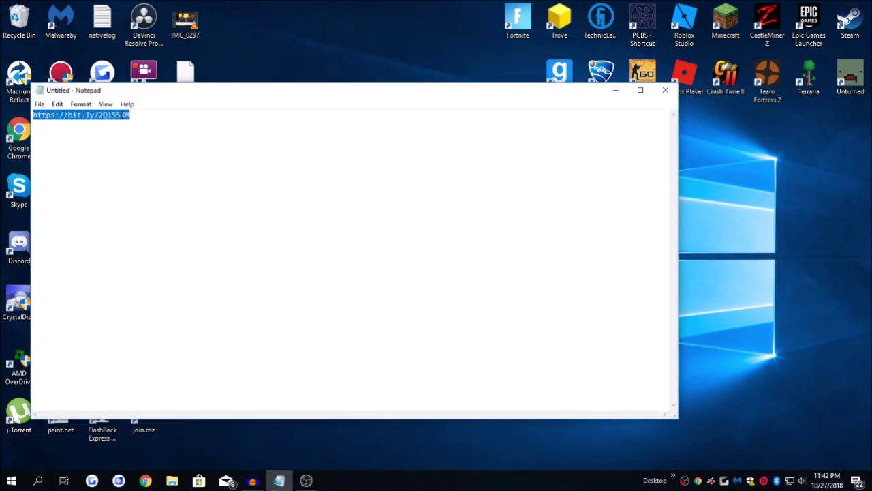
right_click(126, 114)
click(148, 150)
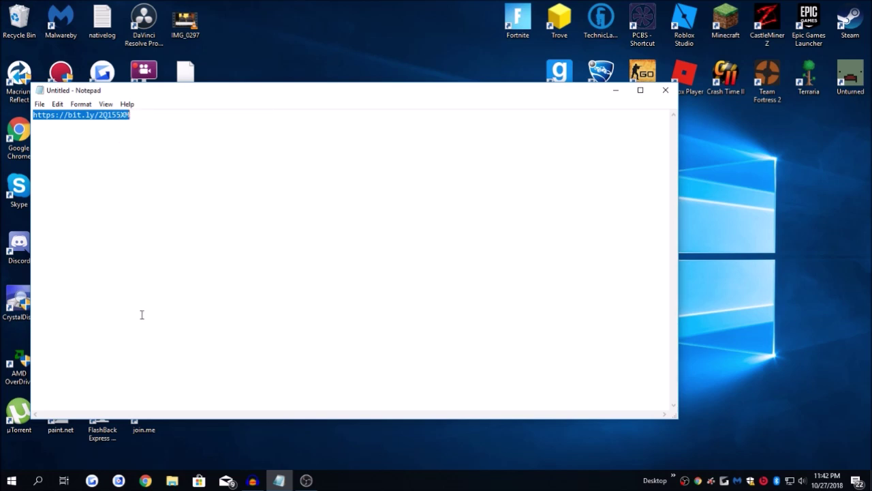
click(143, 475)
Paste and go to the bit.ly link, download wlsetup-all.exe from MediaFire, and run it.
right_click(130, 30)
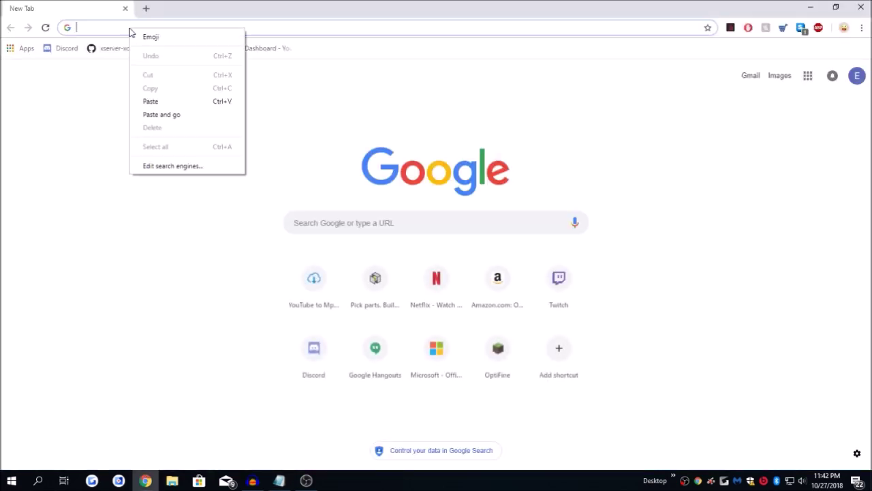
click(162, 115)
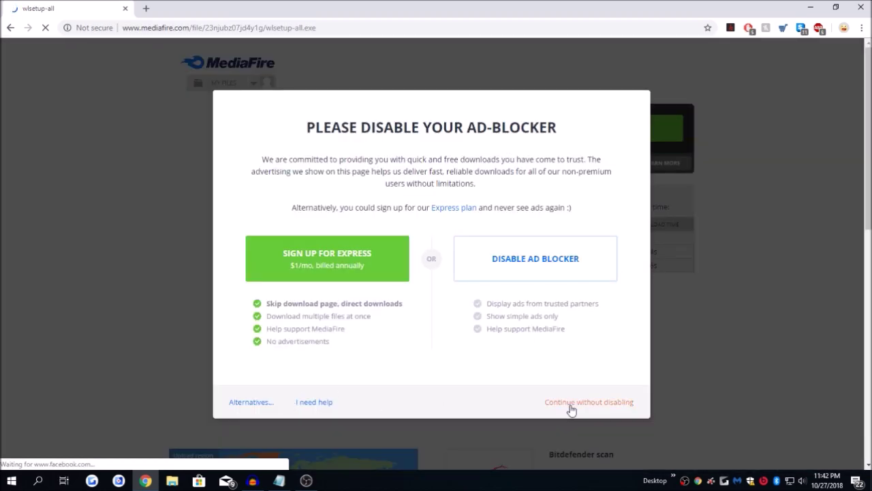
click(570, 404)
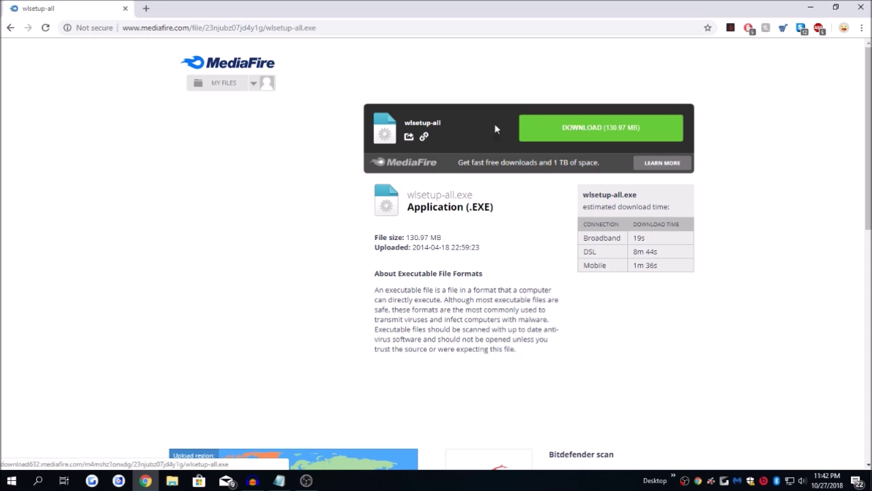
click(569, 135)
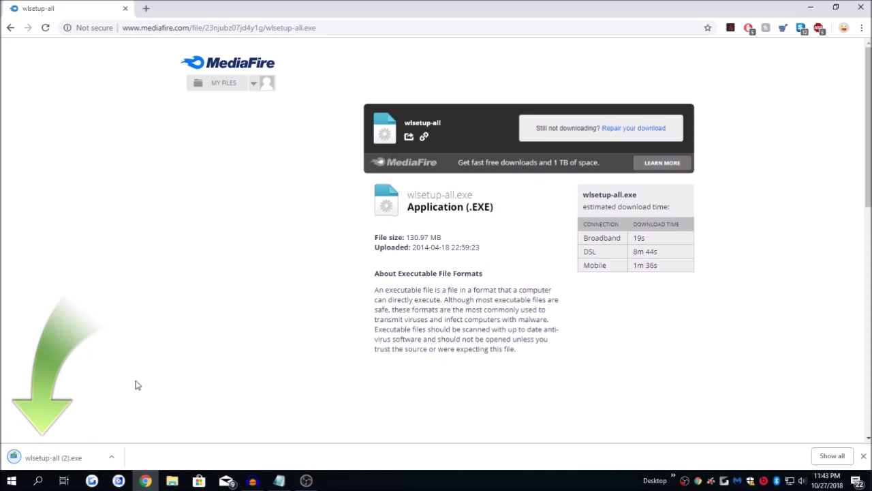
click(55, 455)
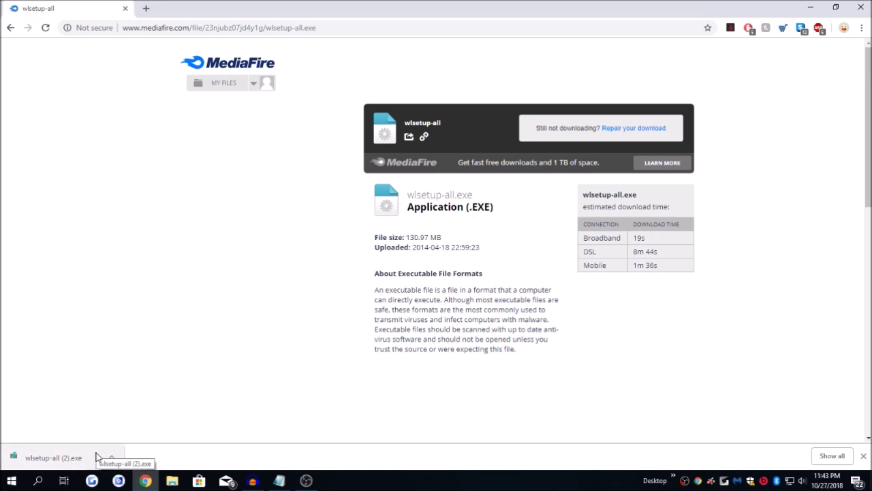
click(77, 459)
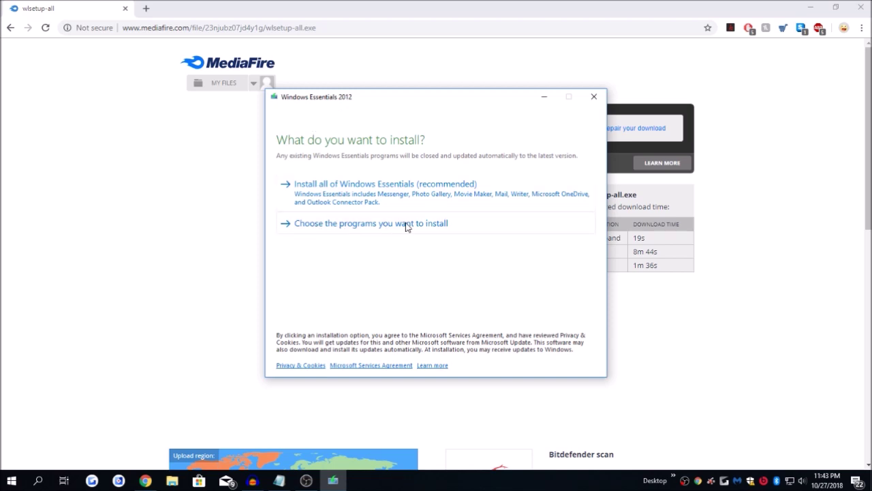
Choose programs manually, unchecking Messenger, Mail and Writer, and start the install with details shown.
click(453, 226)
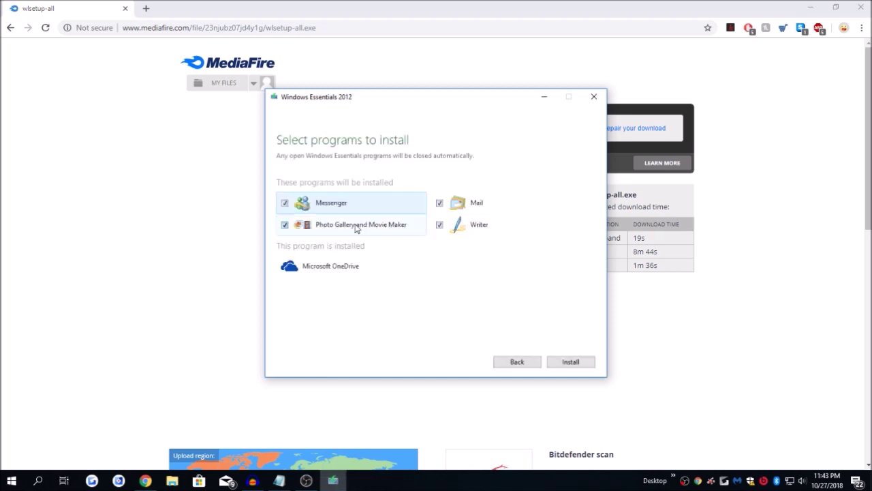
click(285, 203)
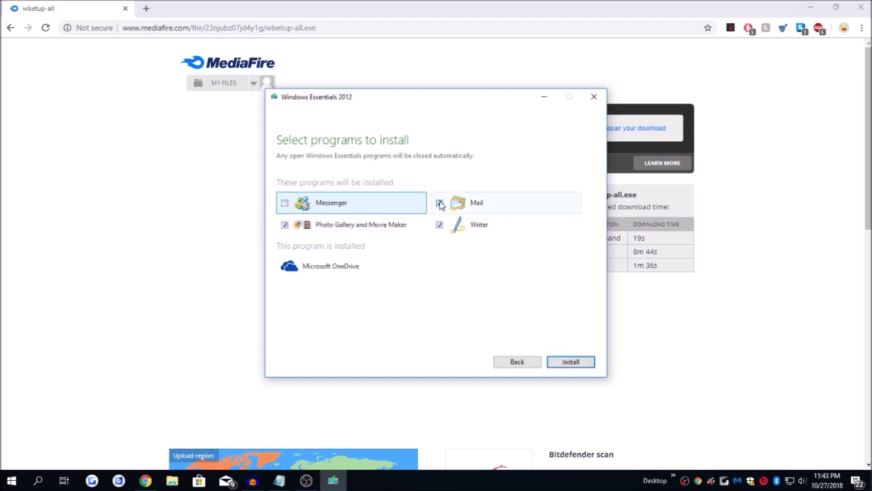
click(440, 202)
click(439, 224)
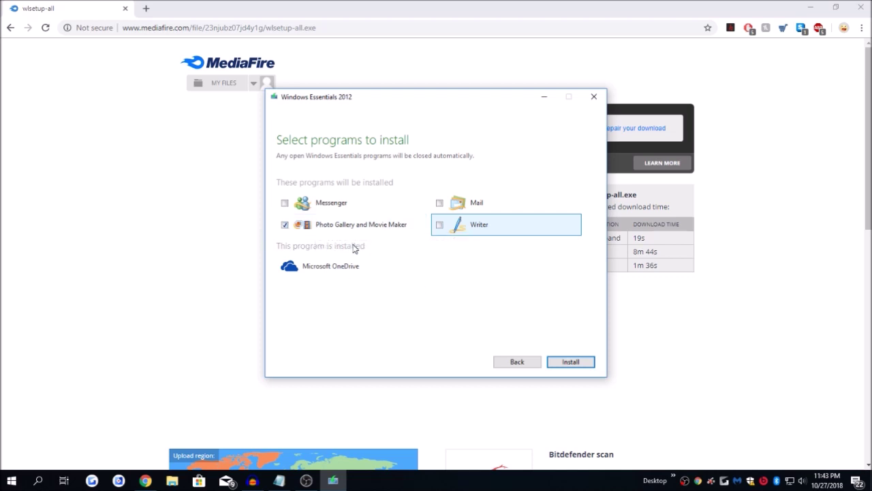
click(582, 364)
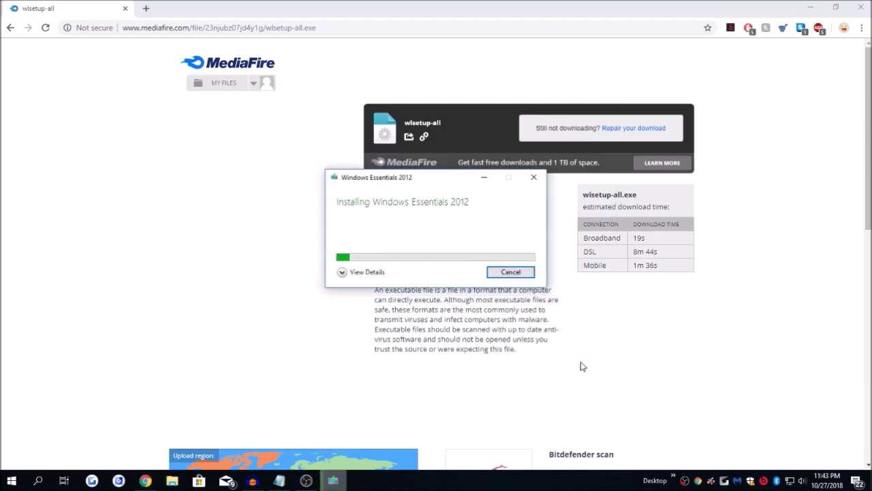
click(366, 272)
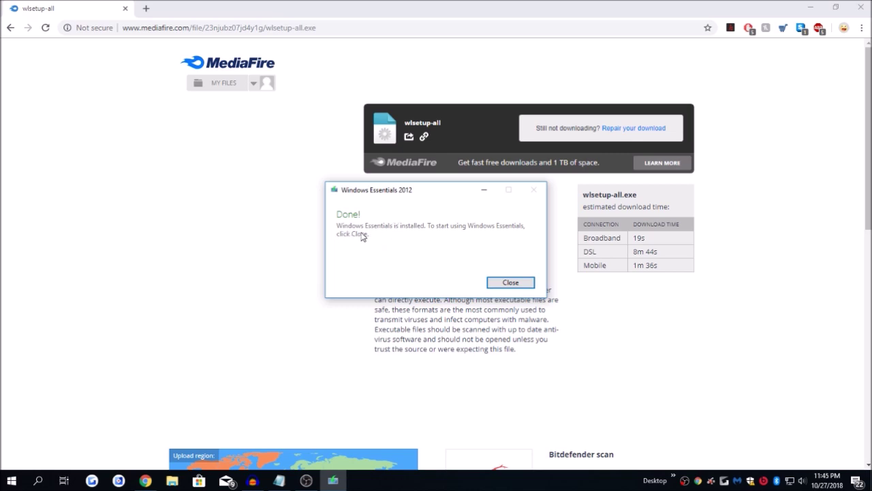
Close the finished Windows Essentials installer and the Chrome download page.
click(498, 285)
click(857, 8)
Close Notepad without saving and launch Movie Maker from a 'movie' search.
click(665, 89)
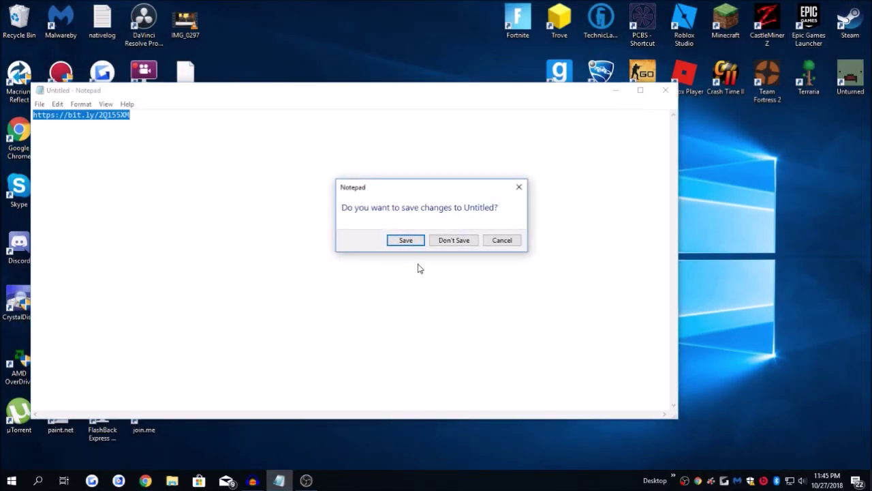
key(n)
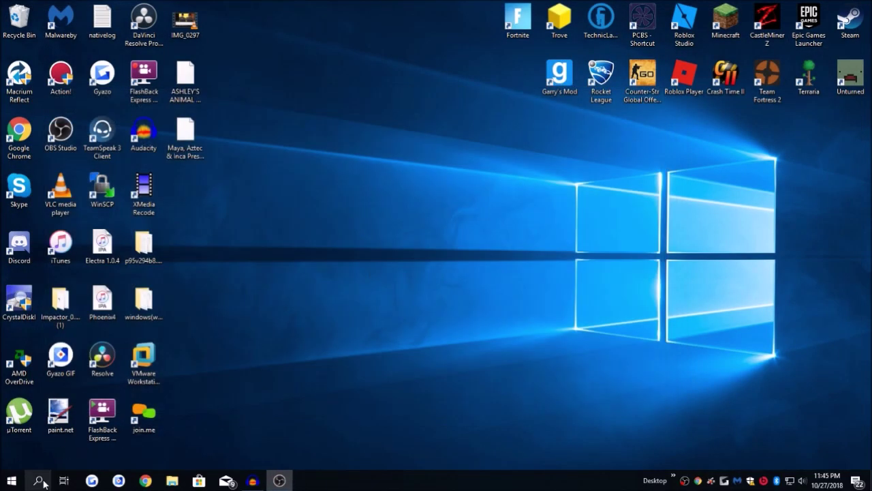
click(38, 480)
text(mo)
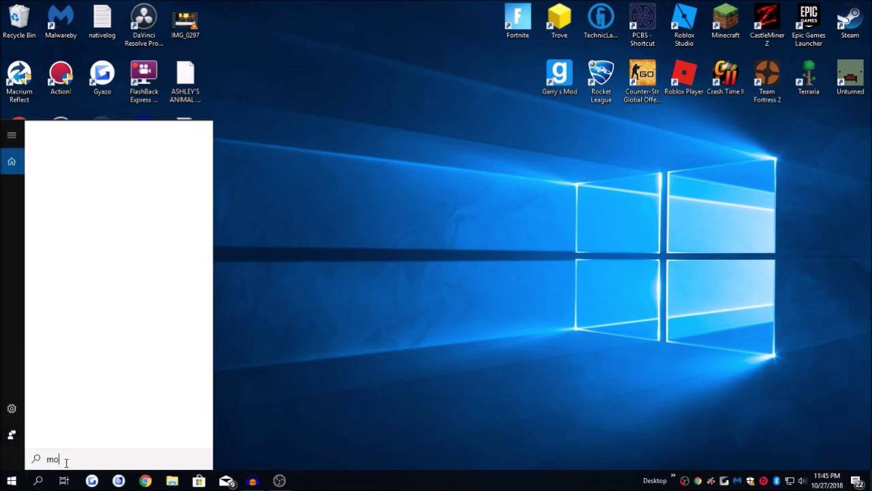
text(vie)
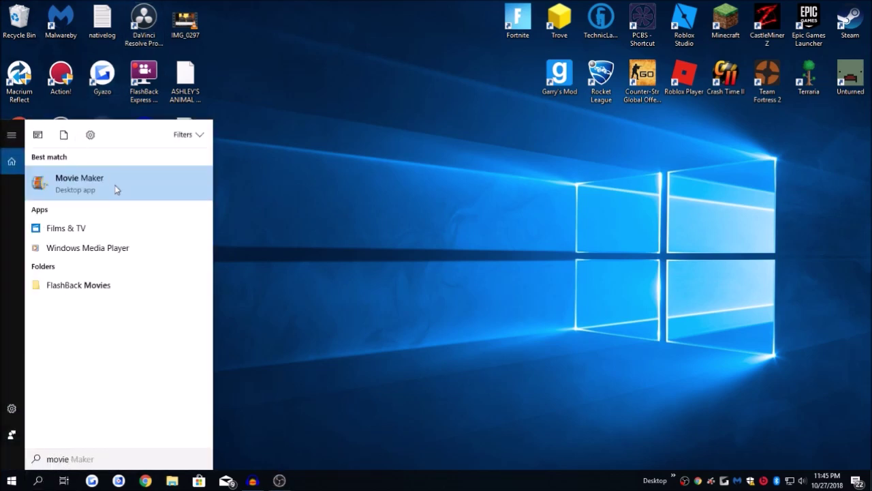
click(116, 188)
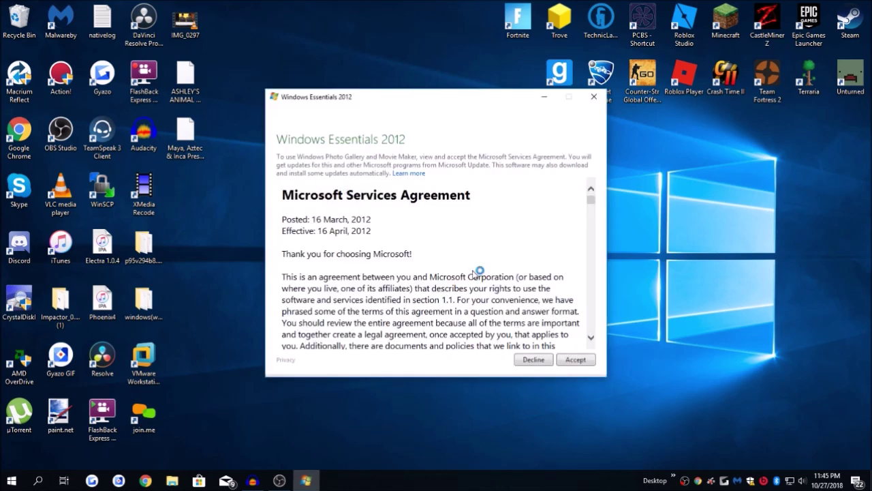
Scroll through the Microsoft Services Agreement and accept it.
scroll(451, 279, down, 5)
scroll(477, 278, down, 4)
scroll(533, 275, up, 7)
scroll(534, 275, up, 3)
click(574, 359)
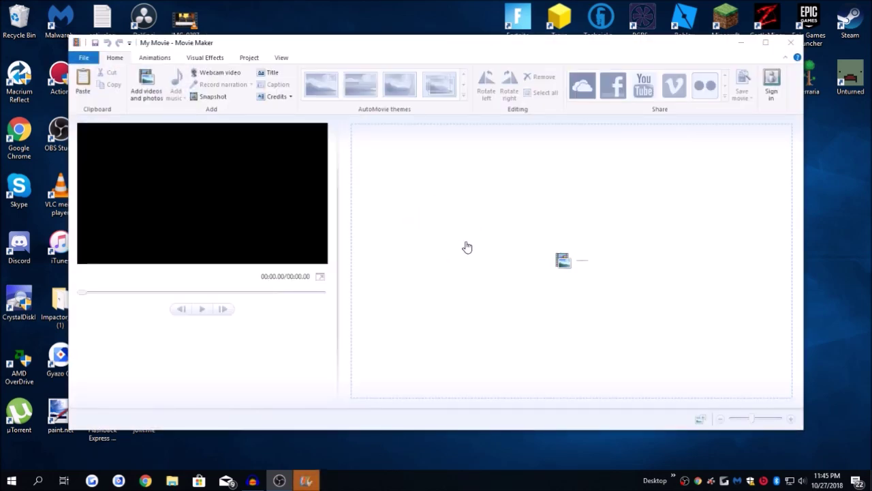
Browse the Animations, Visual Effects, Project and View ribbon tabs, returning to Home.
click(153, 58)
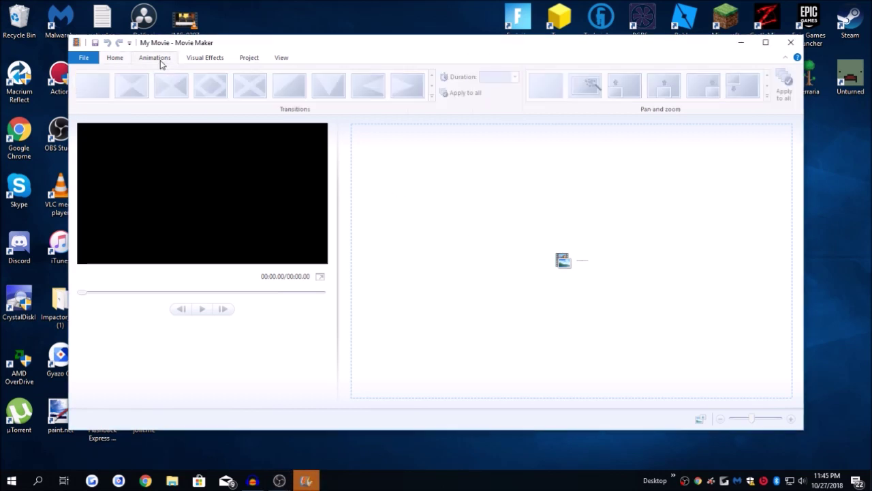
click(185, 60)
click(249, 58)
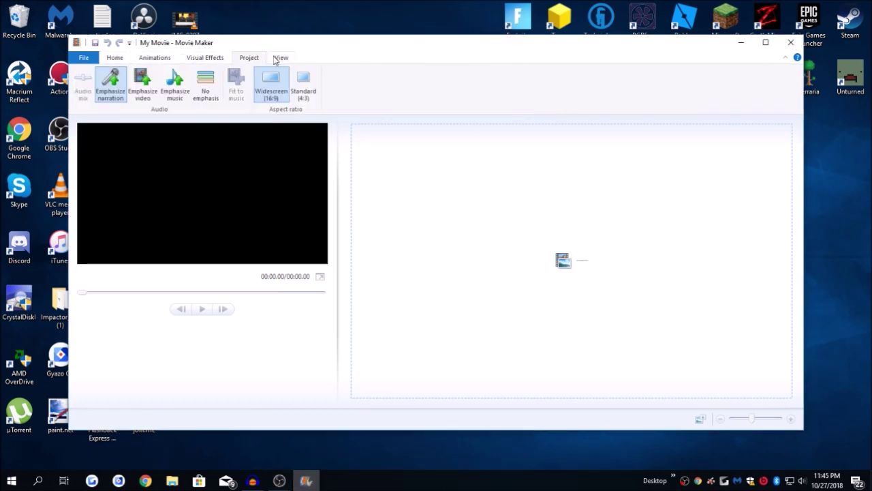
click(277, 59)
click(117, 60)
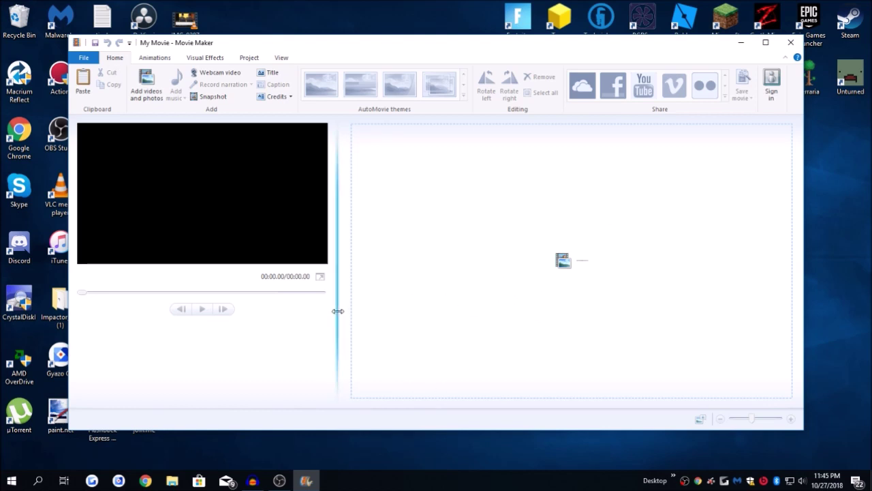
Narrow the preview pane to widen the storyboard, then nudge the window slightly left.
mouse_move(338, 310)
mouse_down()
mouse_move(554, 307)
mouse_move(130, 289)
mouse_up()
drag(183, 290, 290, 294)
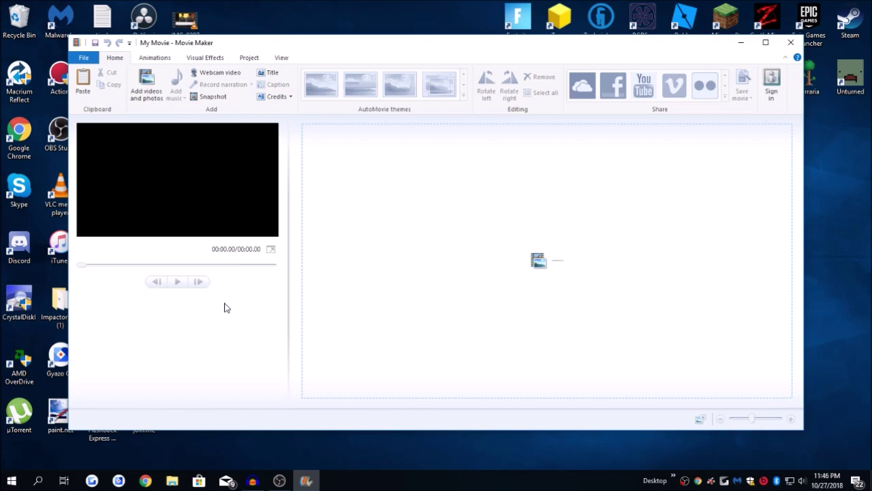
right_click(738, 483)
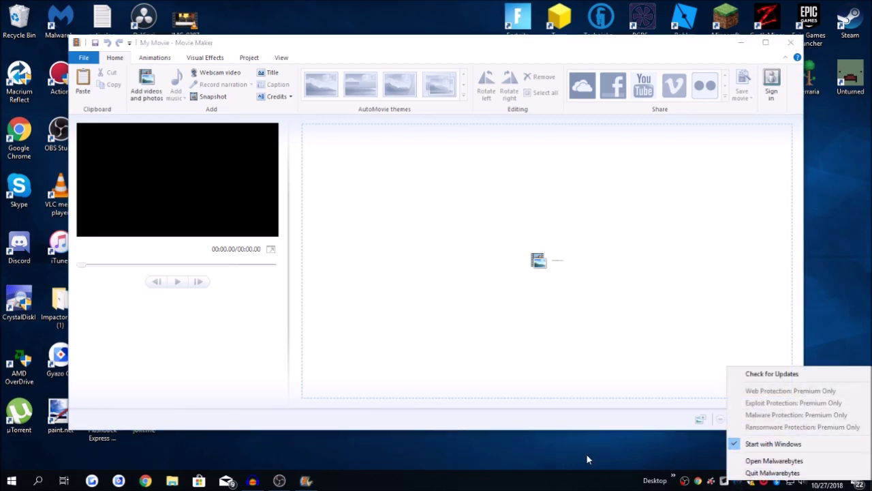
click(208, 379)
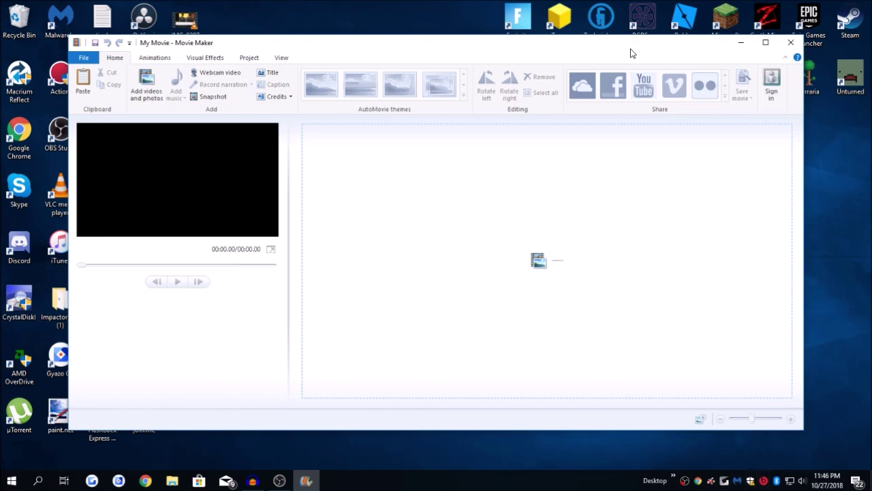
drag(631, 53, 624, 56)
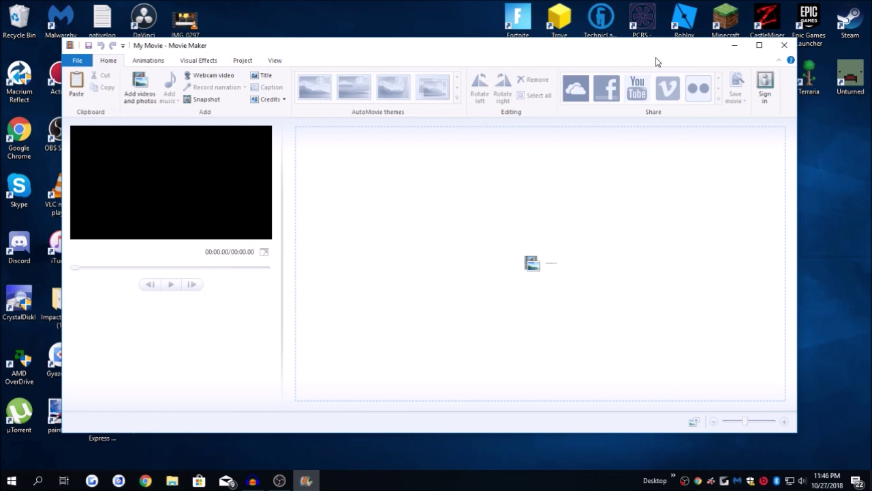